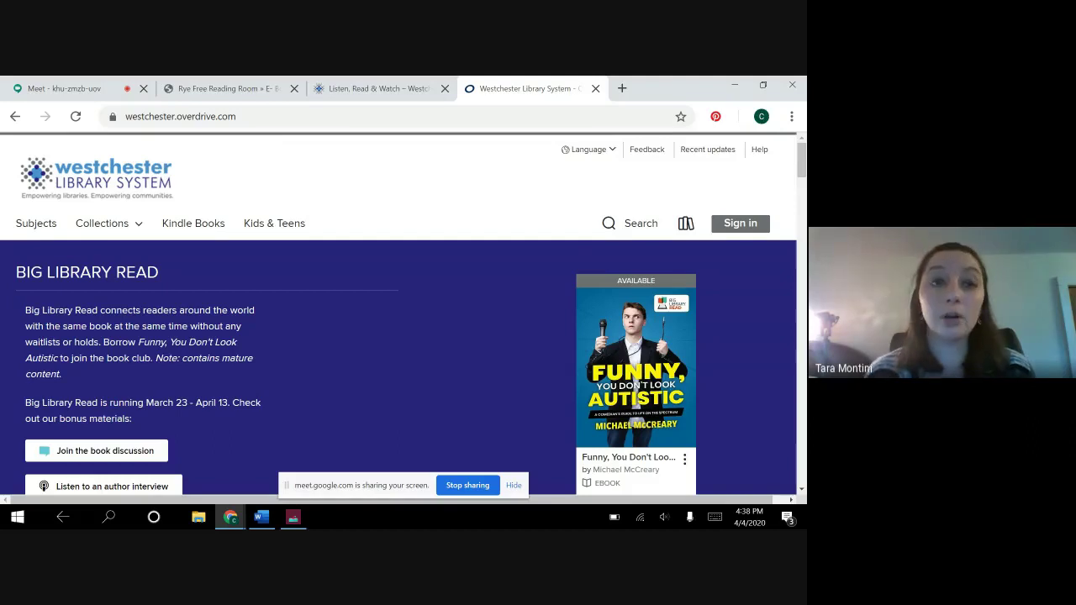
- Look over the Rye Free Reading Room's E-Books, Music & Films page, including its Advantage OverDrive / Libby entry
key("ctrl+2")
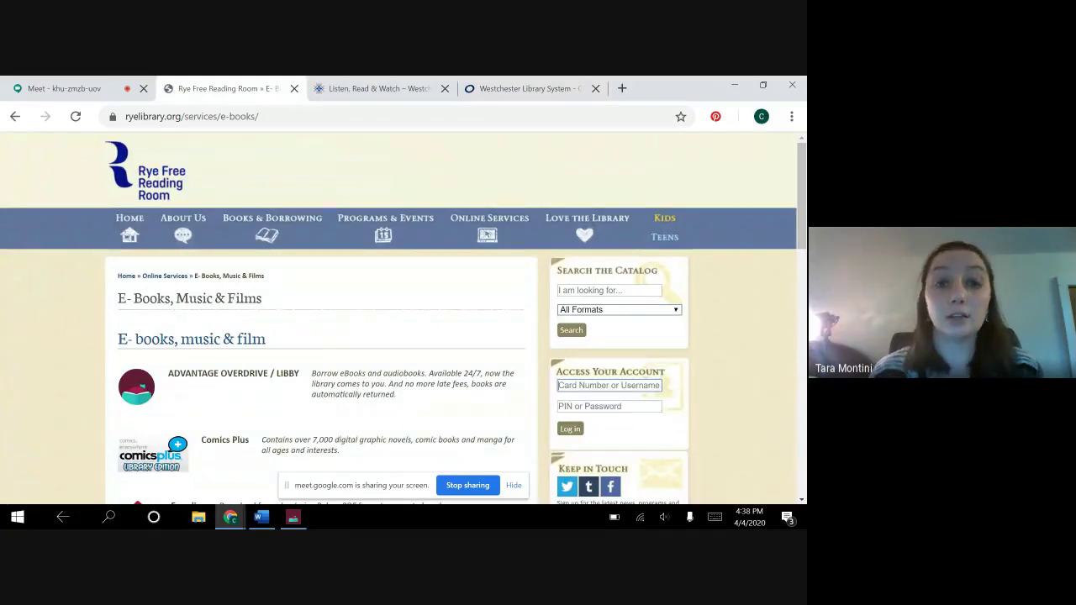
scroll(404, 319, "down", 2)
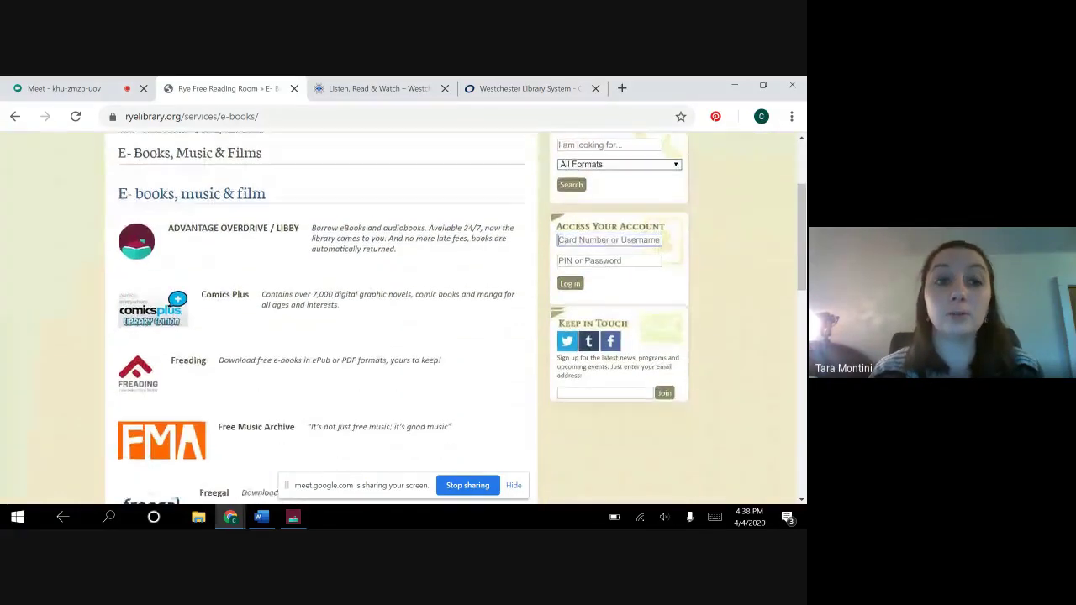
scroll(403, 319, "down", 1)
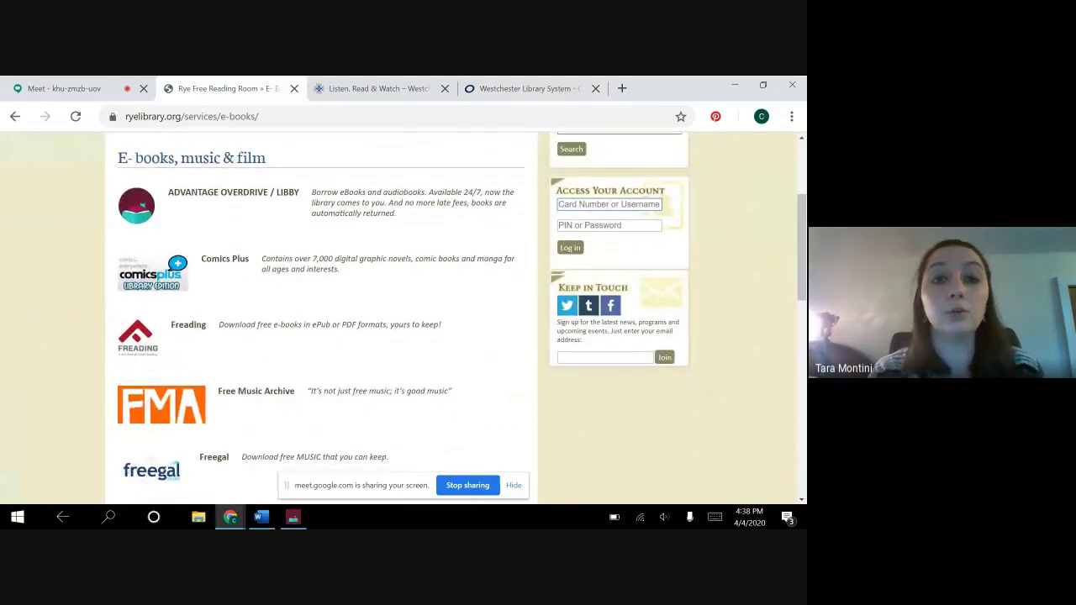
- View the downloadable eBooks section of Westchester's Listen, Read & Watch page and return to the Westchester OverDrive site
key("ctrl+Tab")
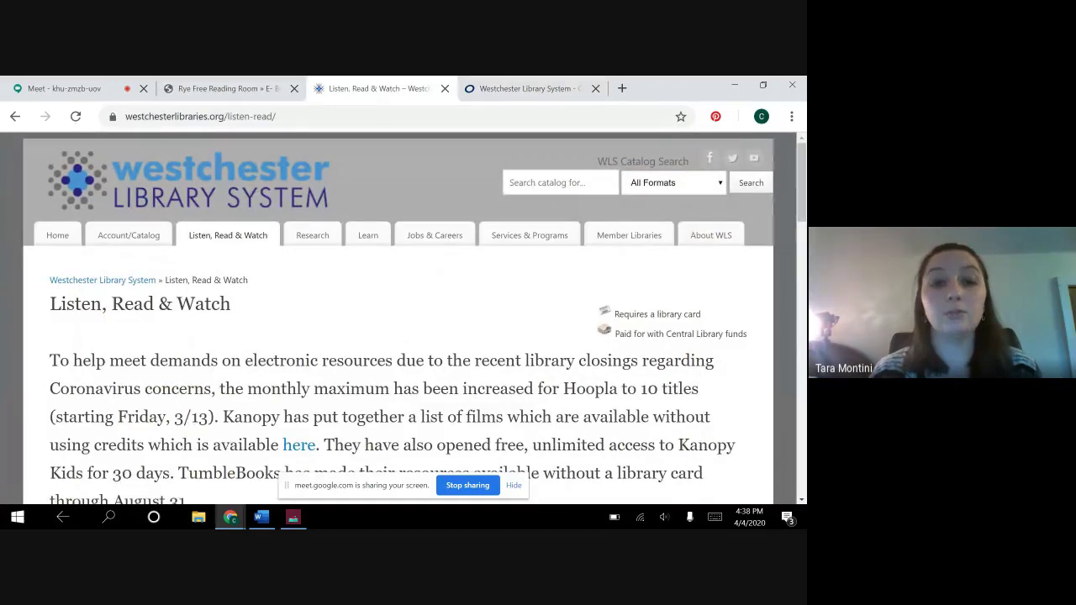
scroll(762, 474, "down", 5)
scroll(763, 475, "down", 1)
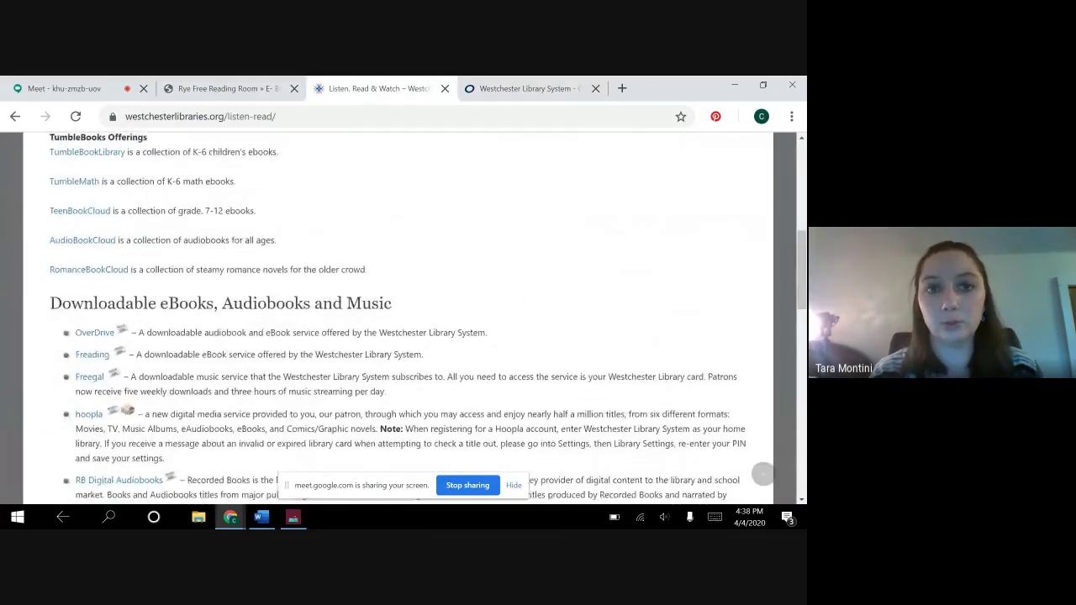
key("ctrl+Tab")
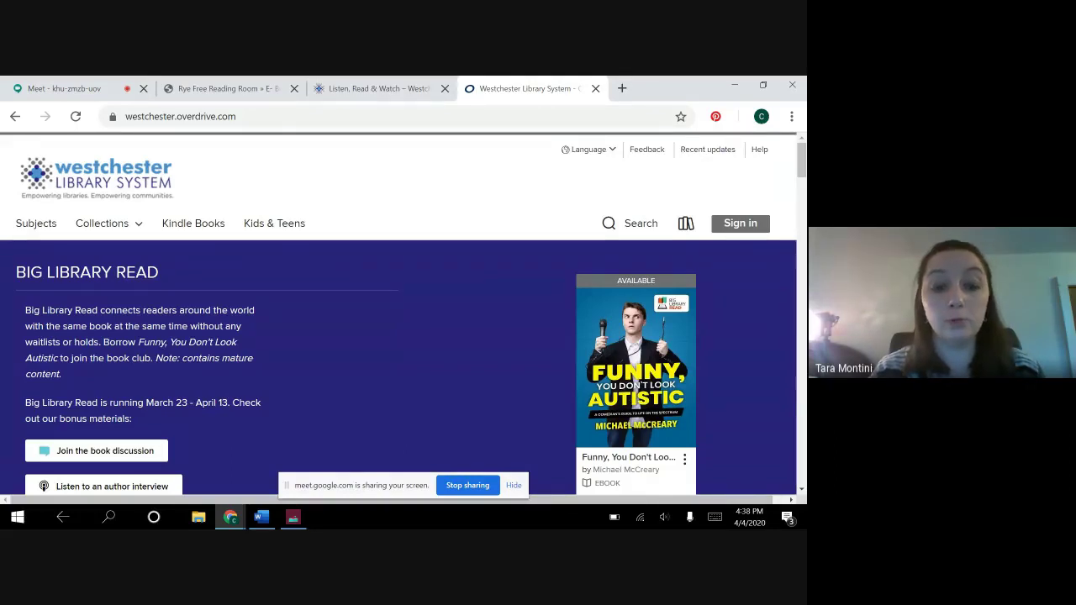
- Switch to the Libby app and look through the Westchester Library System home page's featured titles, subjects and collections
key("alt+Tab")
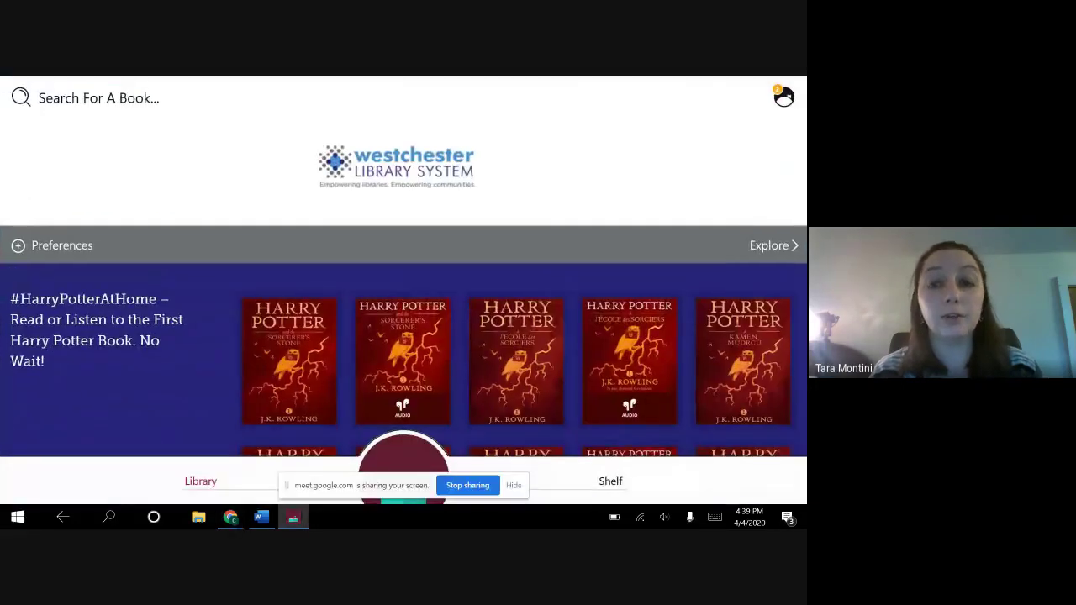
scroll(403, 336, "down", 2)
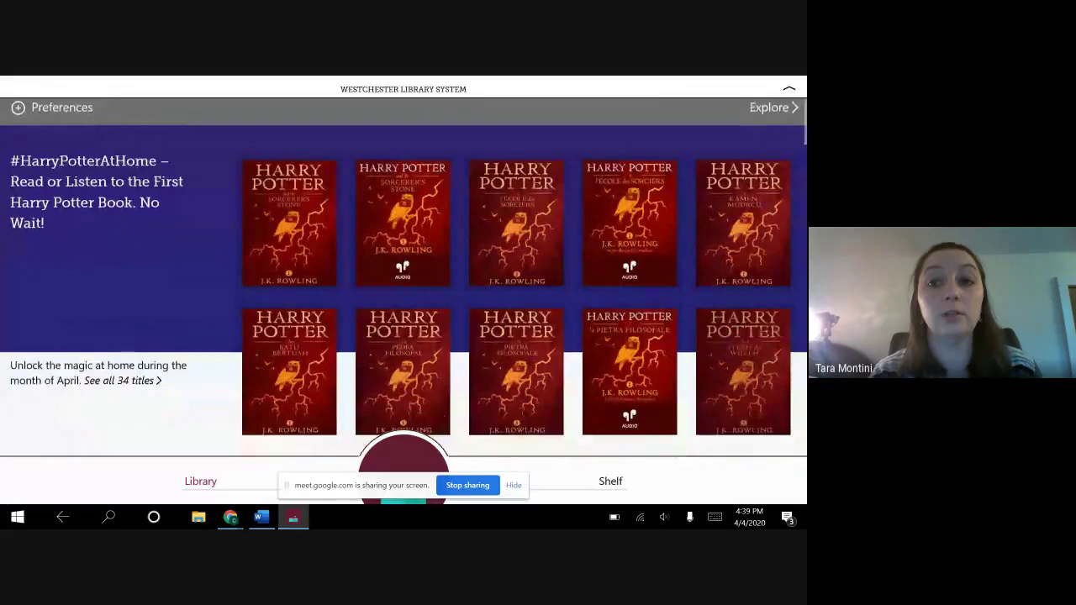
scroll(404, 278, "down", 5)
scroll(404, 278, "down", 3)
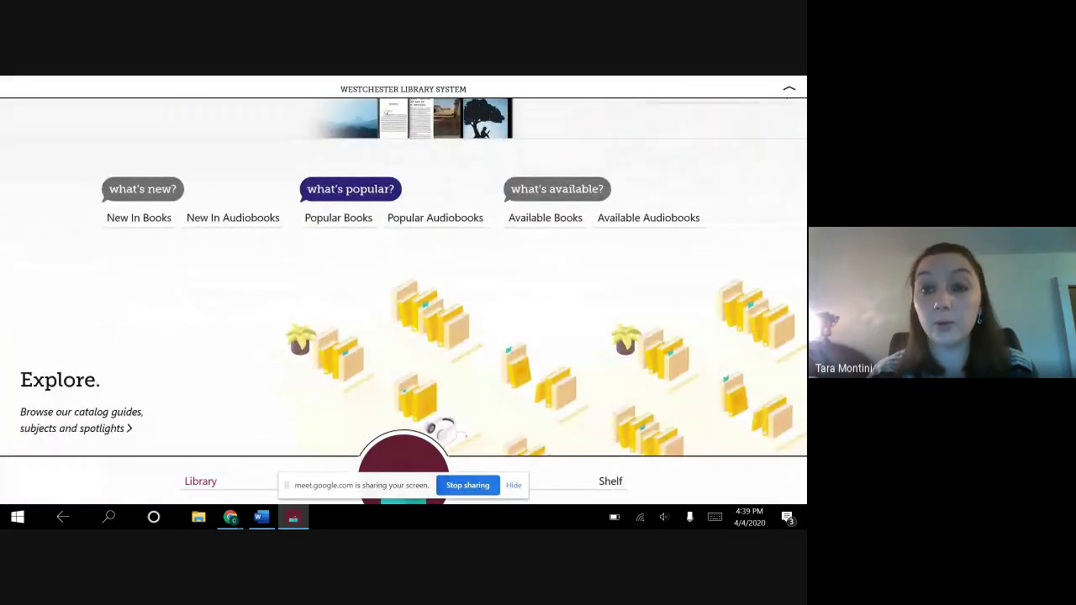
scroll(403, 278, "down", 3)
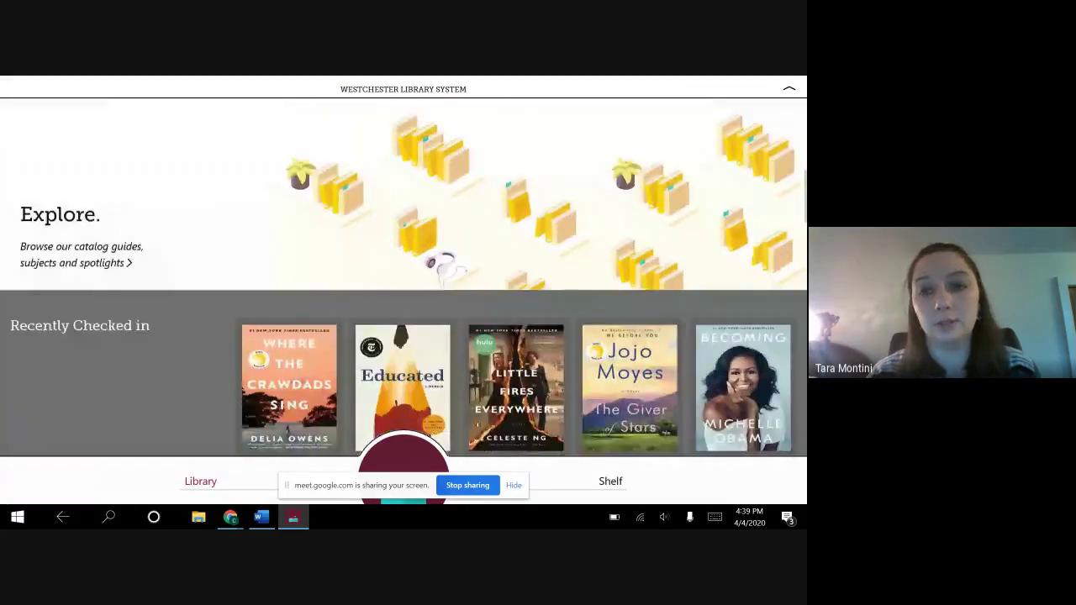
scroll(404, 278, "down", 6)
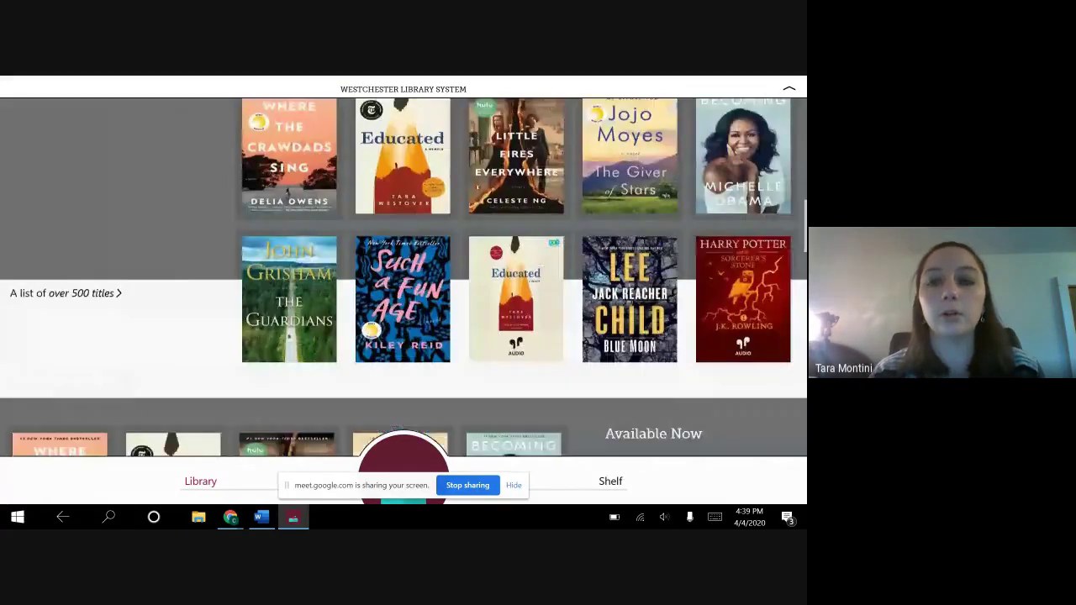
scroll(404, 278, "down", 10)
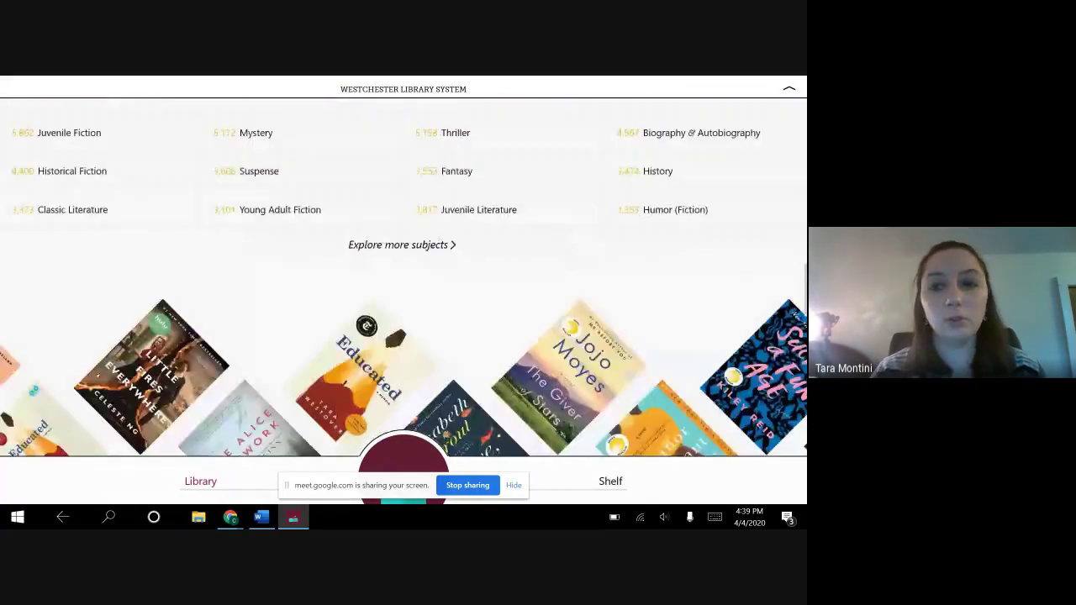
scroll(404, 278, "down", 15)
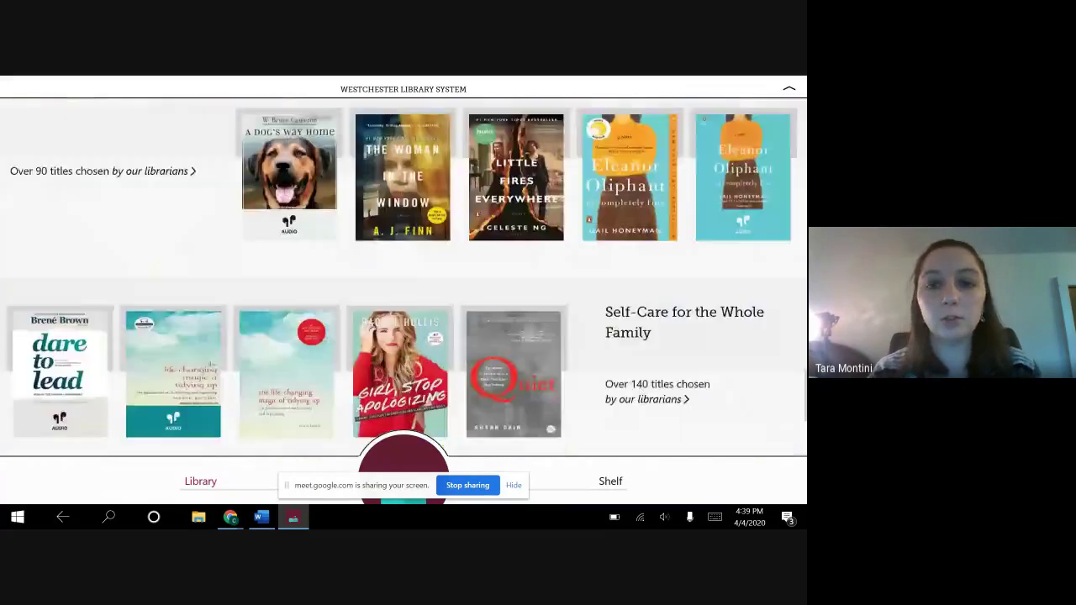
scroll(404, 278, "down", 12)
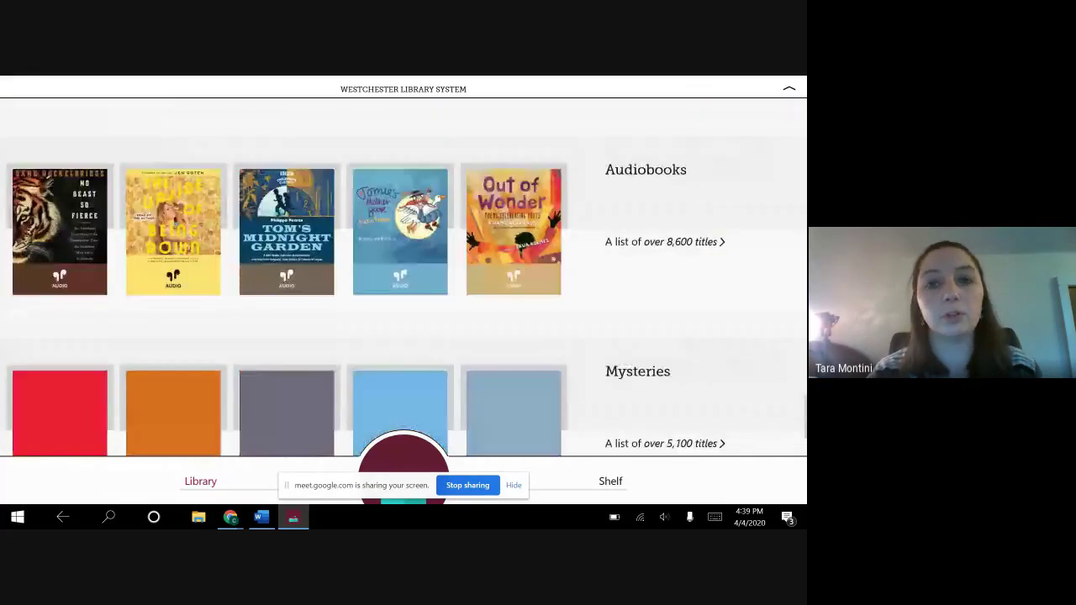
scroll(404, 278, "up", 20)
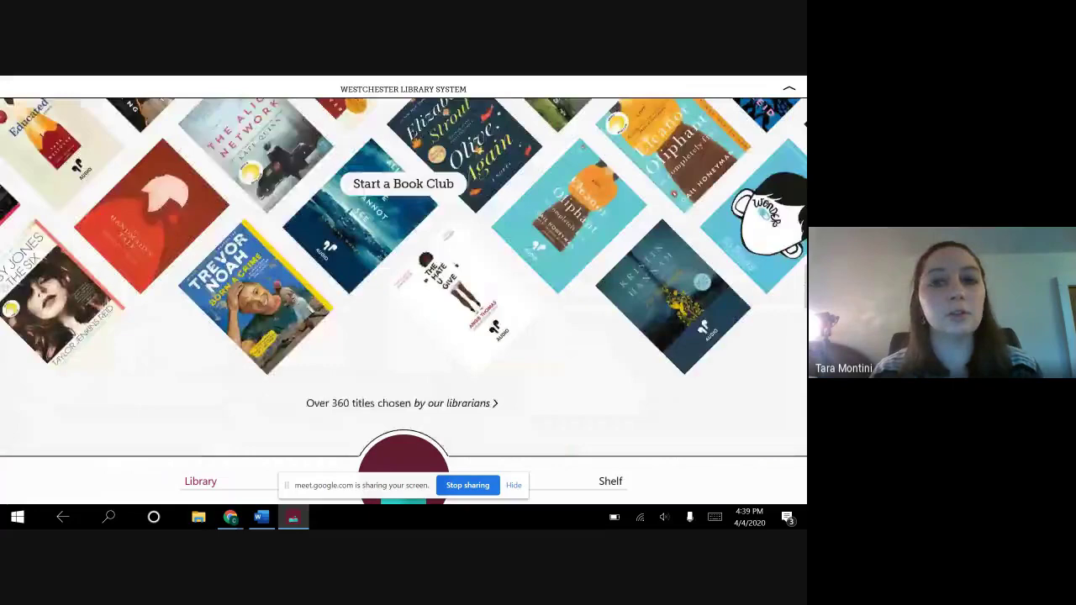
scroll(404, 277, "up", 20)
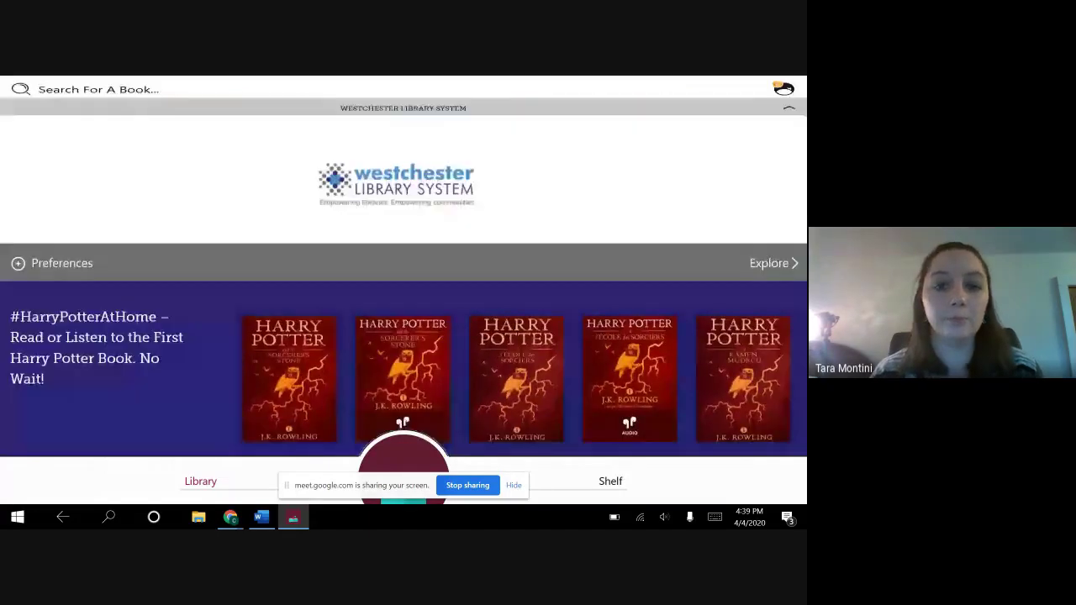
- Switch back to the Westchester OverDrive site in Chrome and sign in with the prefilled library card number and PIN
mouse_move(230, 518)
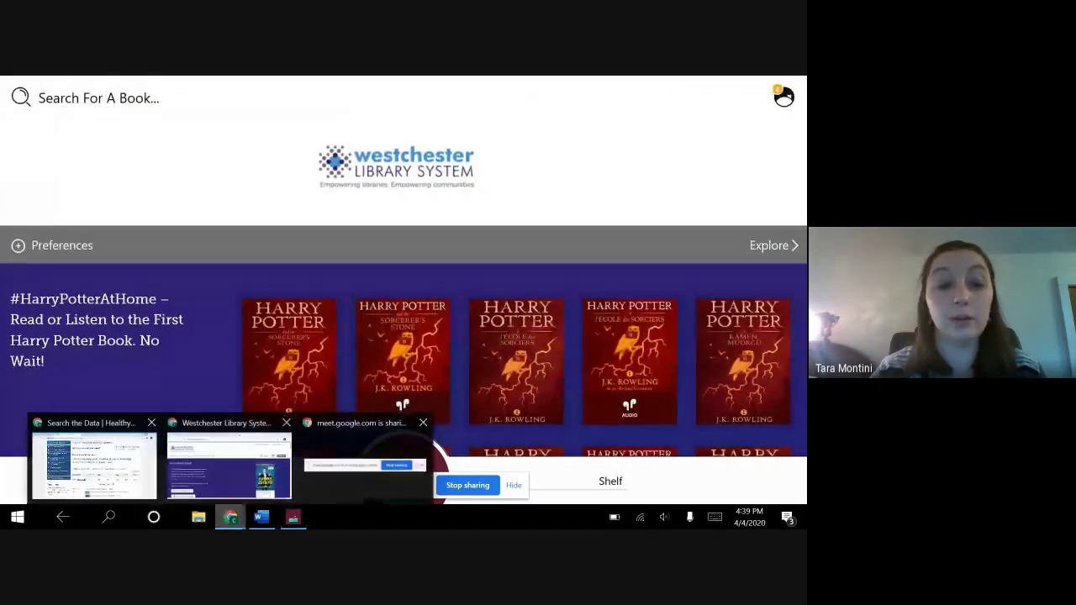
left_click(228, 459)
scroll(404, 311, "down", 10)
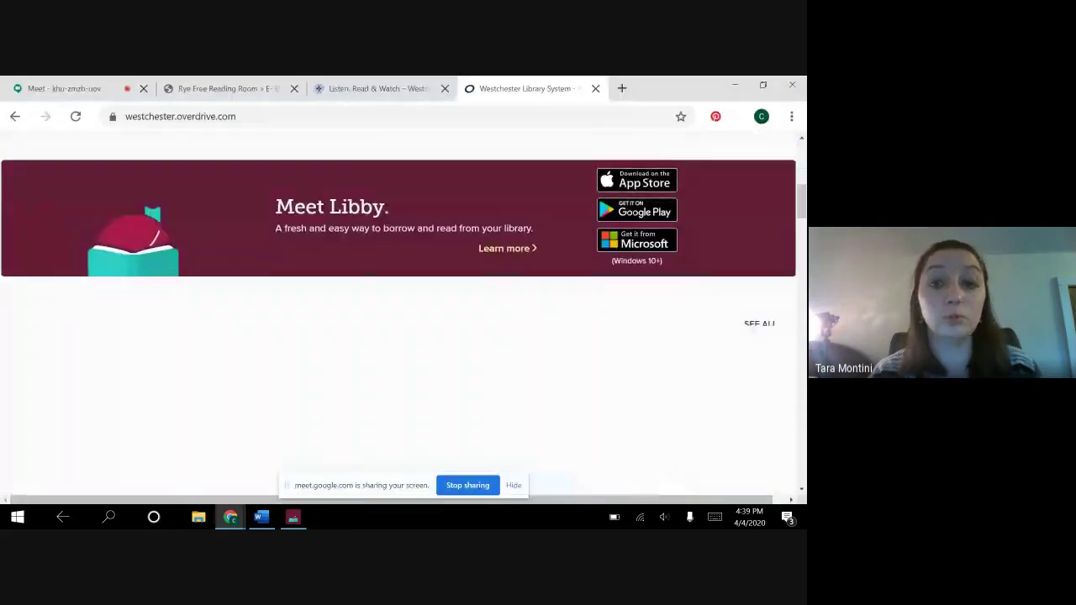
scroll(404, 311, "up", 10)
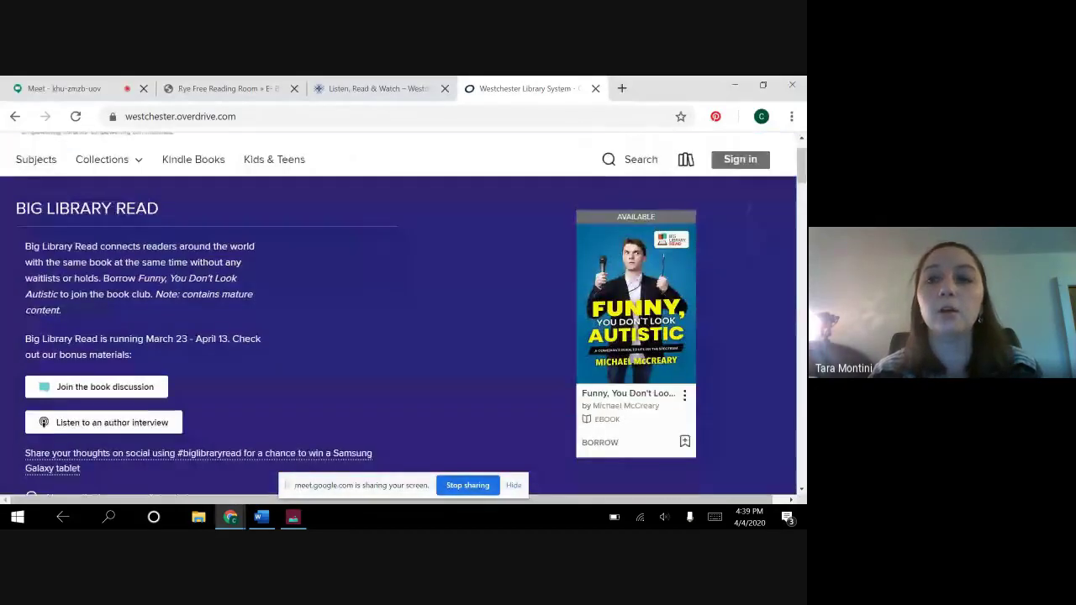
left_click(740, 223)
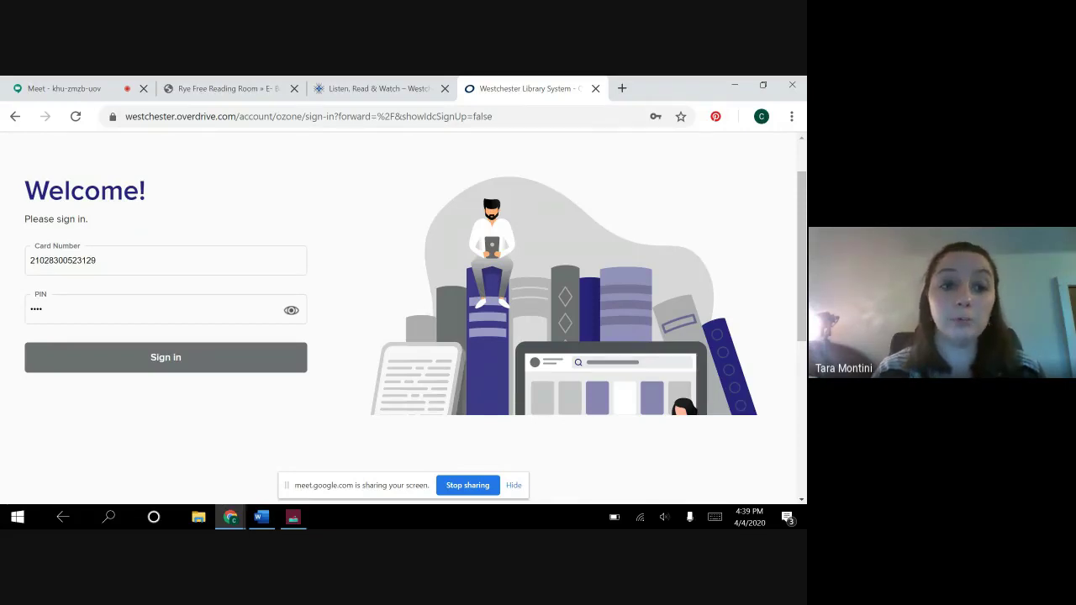
key("Return")
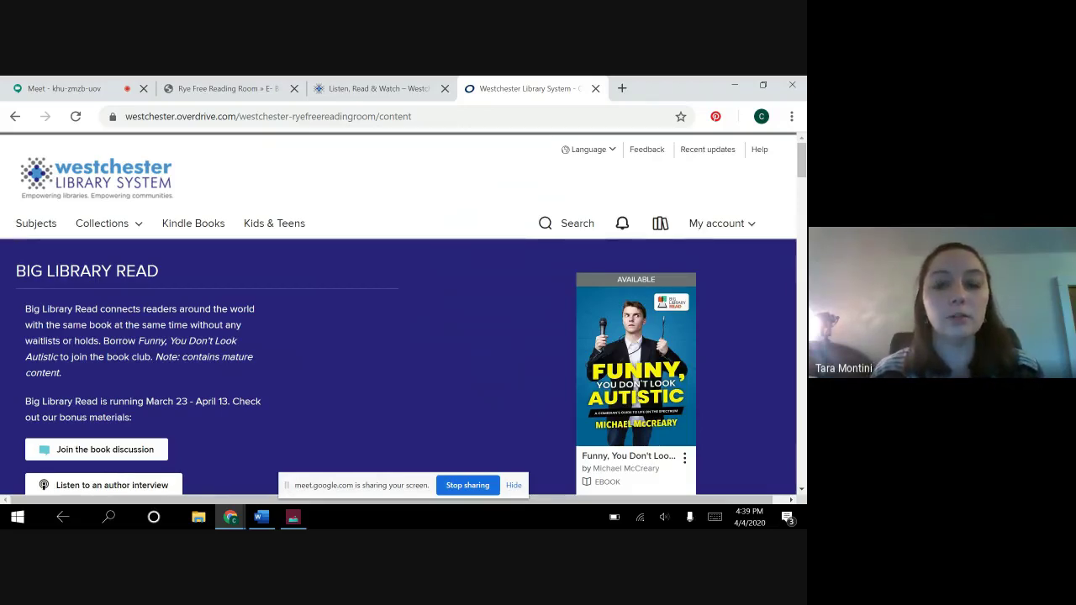
- Look through the signed-in OverDrive home page as far as the #HarryPotterAtHome titles
scroll(403, 319, "down", 10)
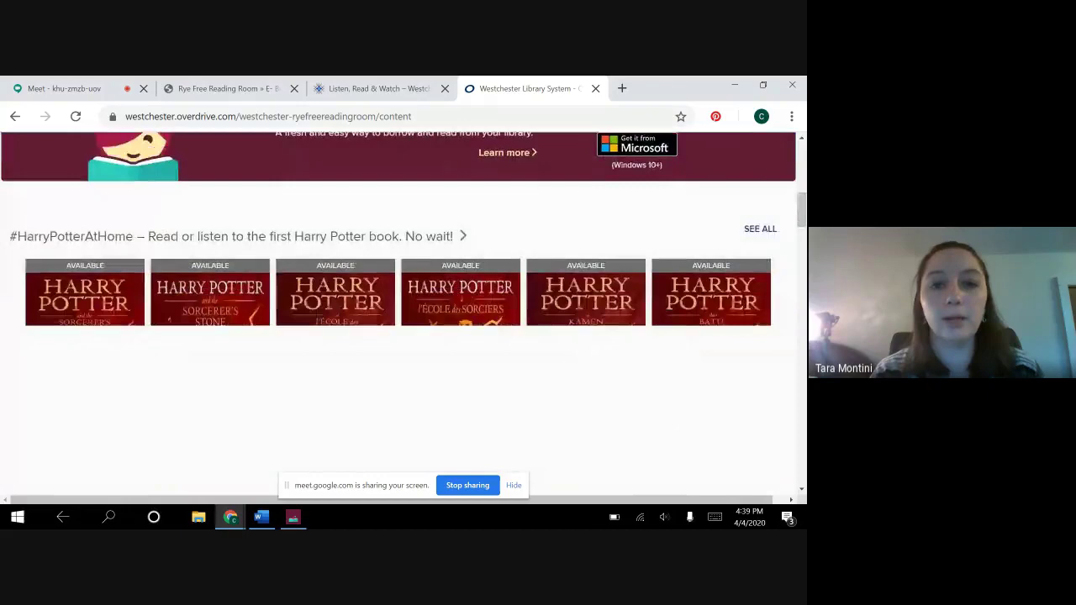
scroll(404, 319, "down", 2)
scroll(403, 320, "down", 2)
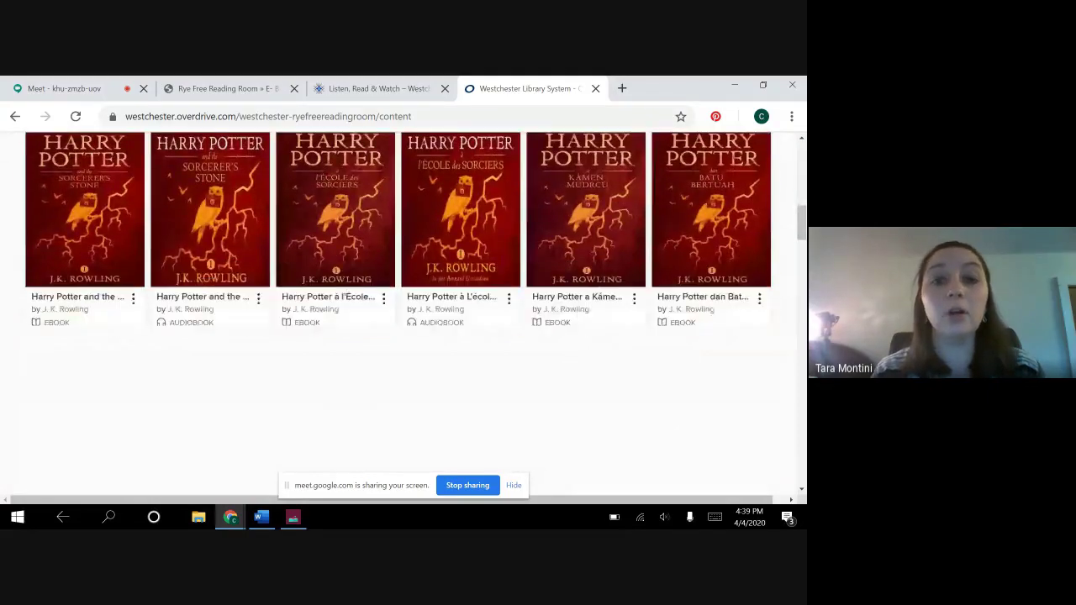
scroll(404, 320, "up", 8)
scroll(403, 320, "up", 4)
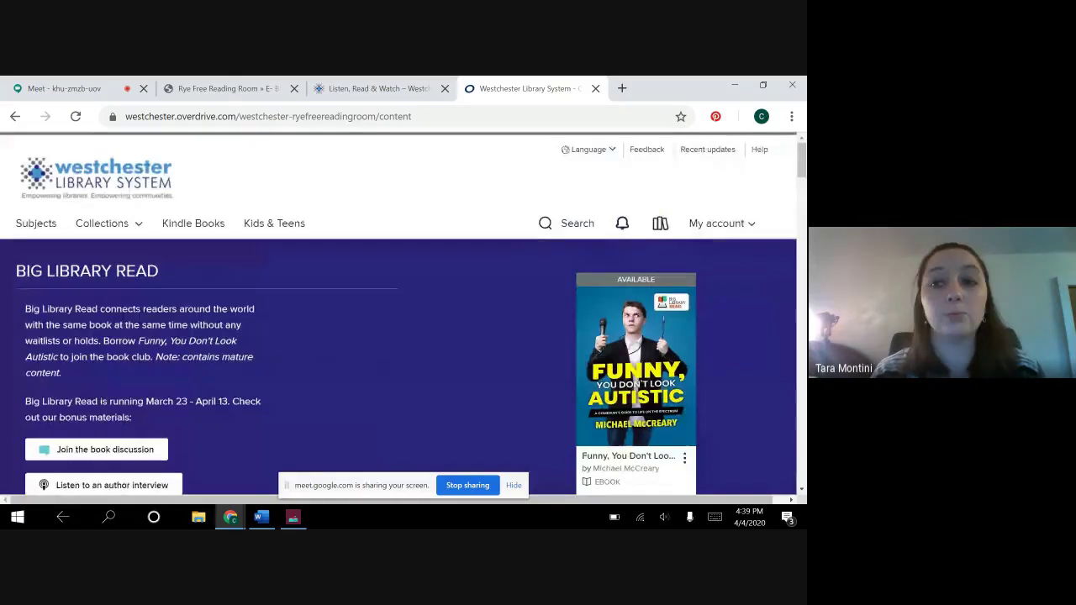
- Open the account settings and examine the default lending periods for ebooks, audiobooks and videos
left_click(722, 223)
scroll(403, 319, "down", 2)
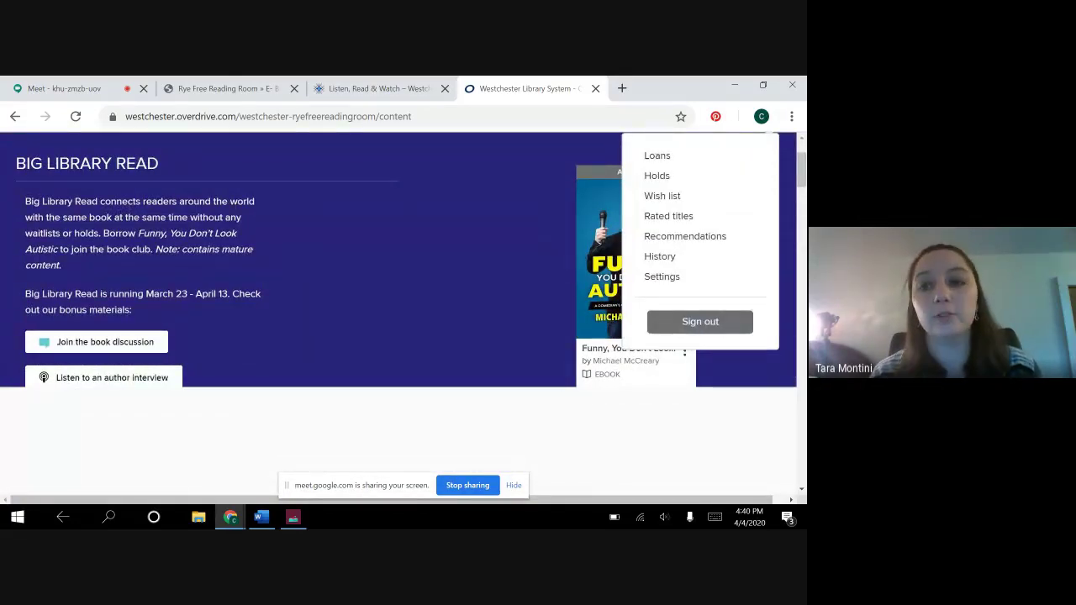
left_click(662, 277)
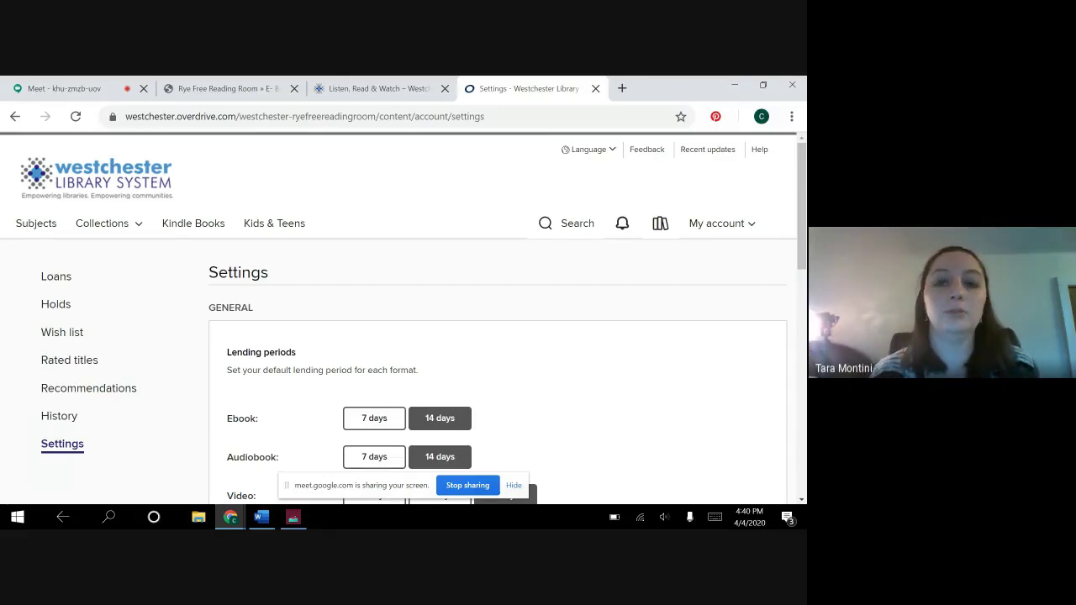
scroll(403, 318, "down", 2)
scroll(403, 318, "down", 2)
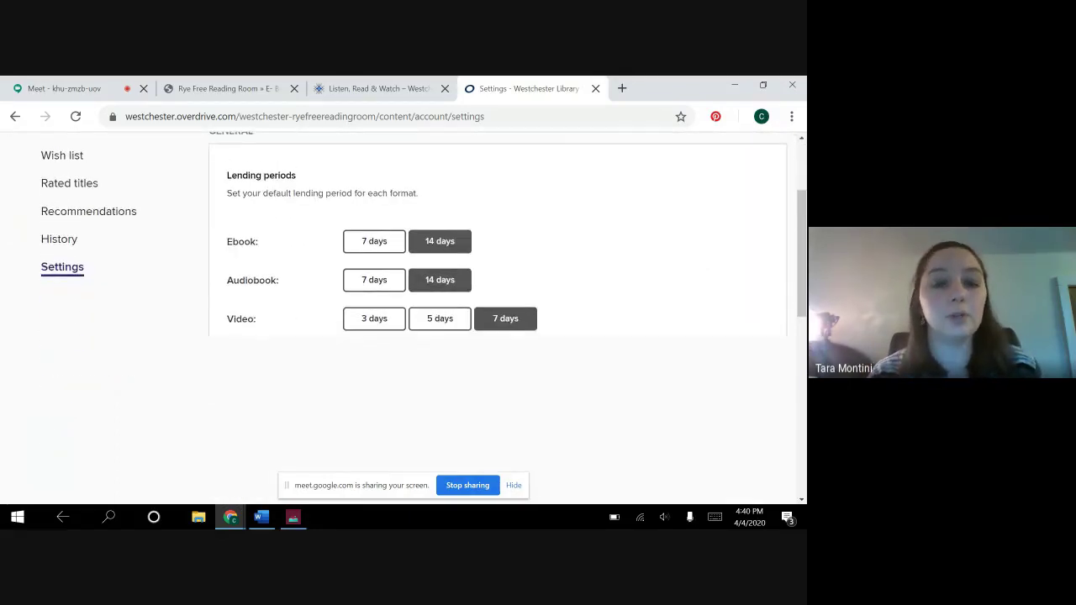
scroll(681, 269, "down", 1)
scroll(680, 269, "up", 1)
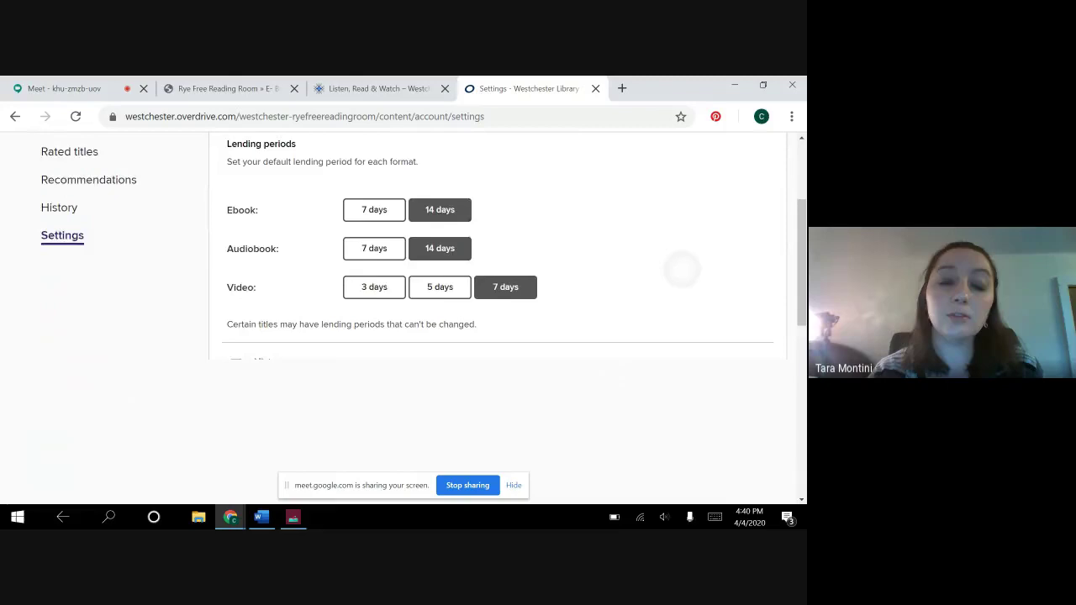
scroll(496, 252, "up", 1)
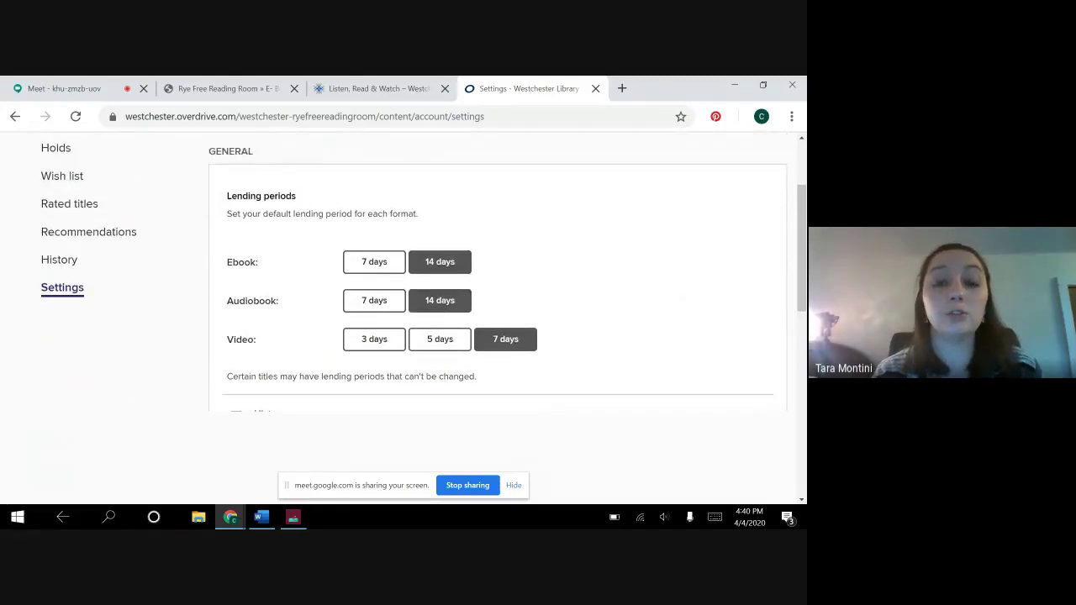
scroll(424, 263, "down", 1)
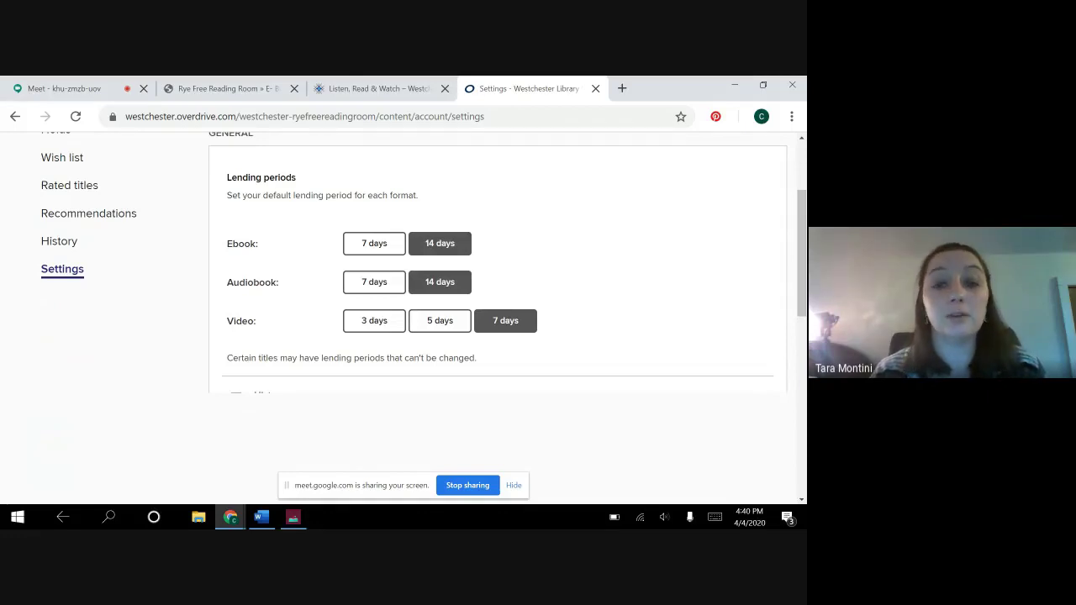
scroll(496, 253, "up", 3)
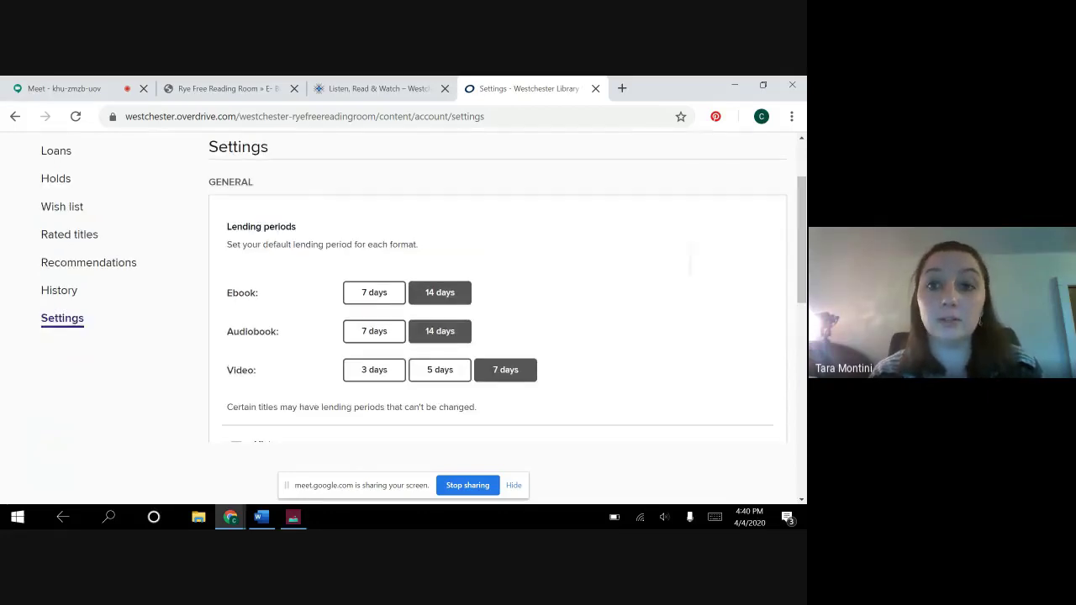
- Display the My account options again to review the available account pages
left_click(721, 221)
scroll(496, 253, "down", 1)
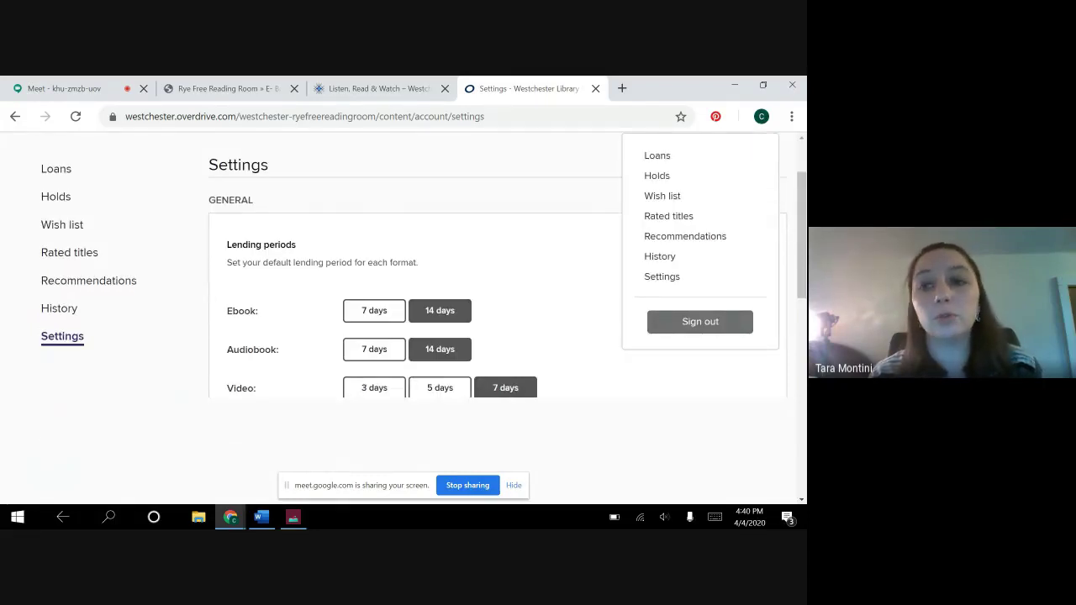
scroll(403, 320, "up", 1)
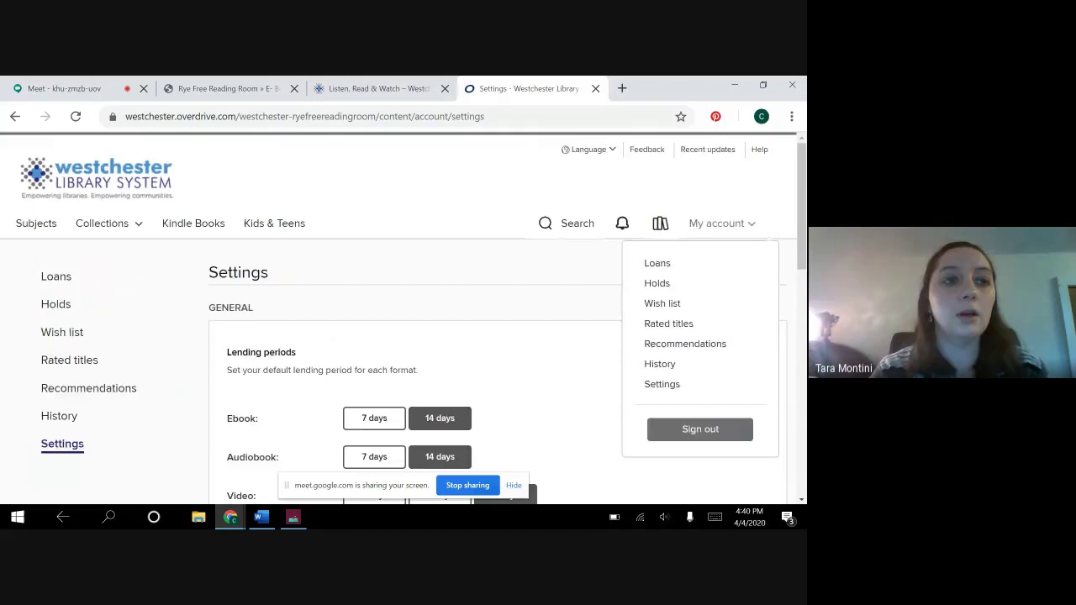
- Open the Browse subjects page and look through its fiction, nonfiction and video categories
left_click(35, 223)
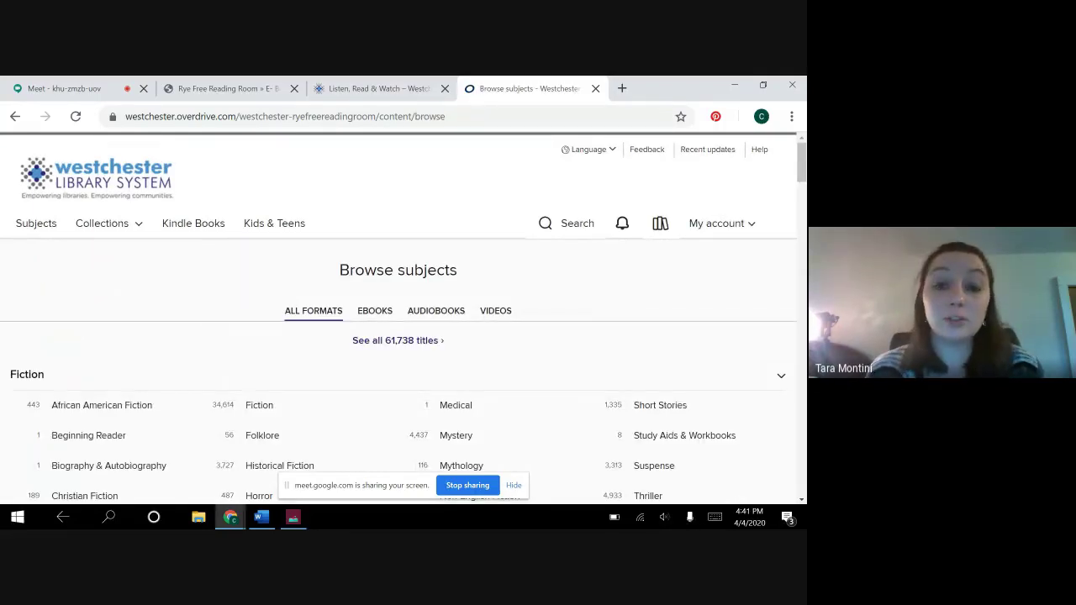
scroll(399, 336, "down", 6)
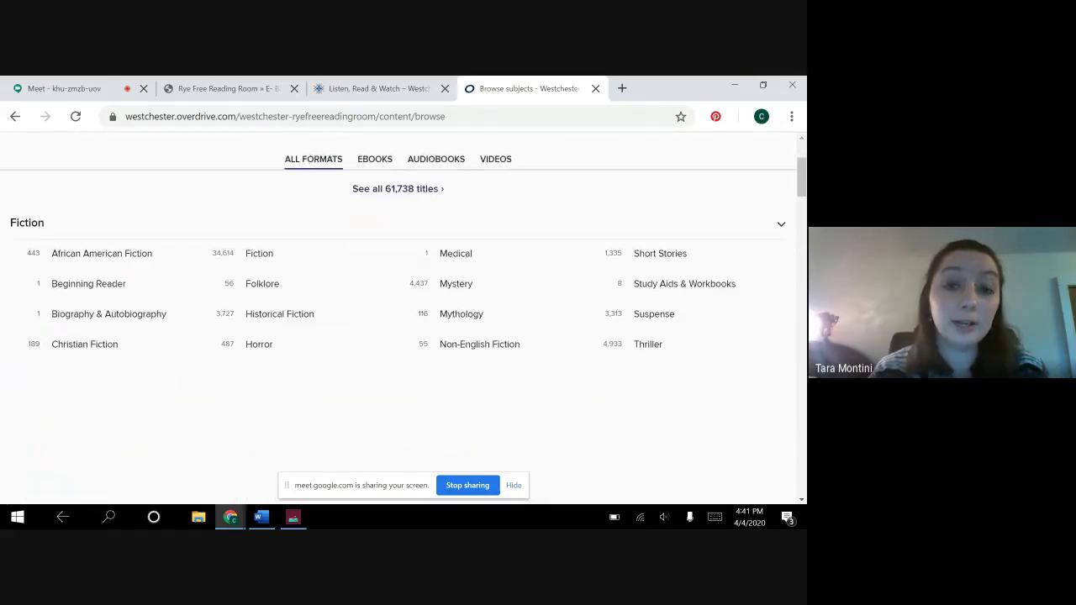
scroll(399, 312, "down", 3)
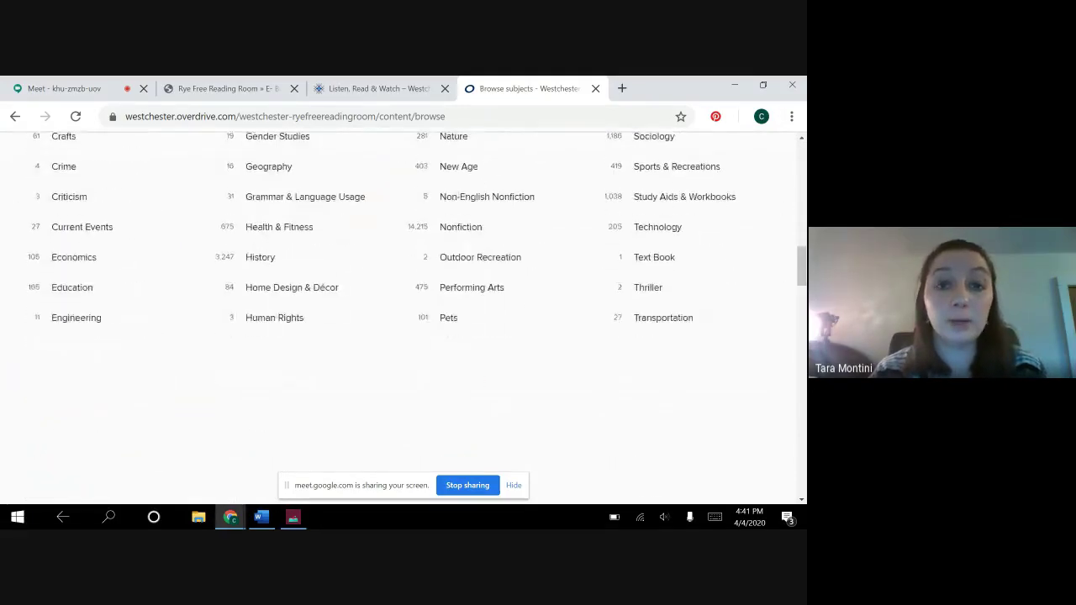
scroll(404, 311, "down", 15)
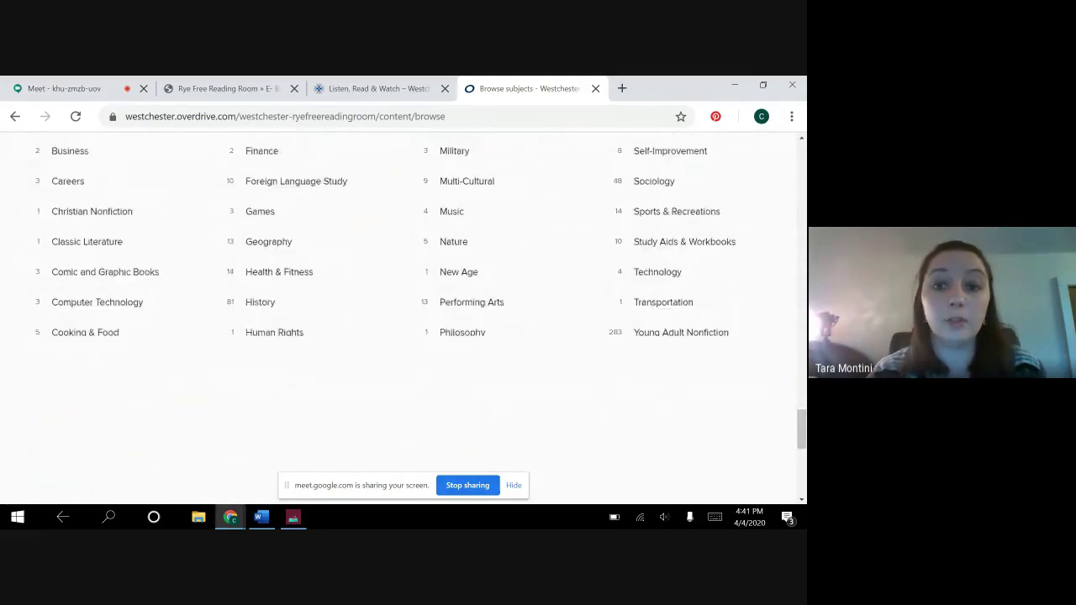
scroll(404, 312, "down", 5)
scroll(404, 311, "up", 1)
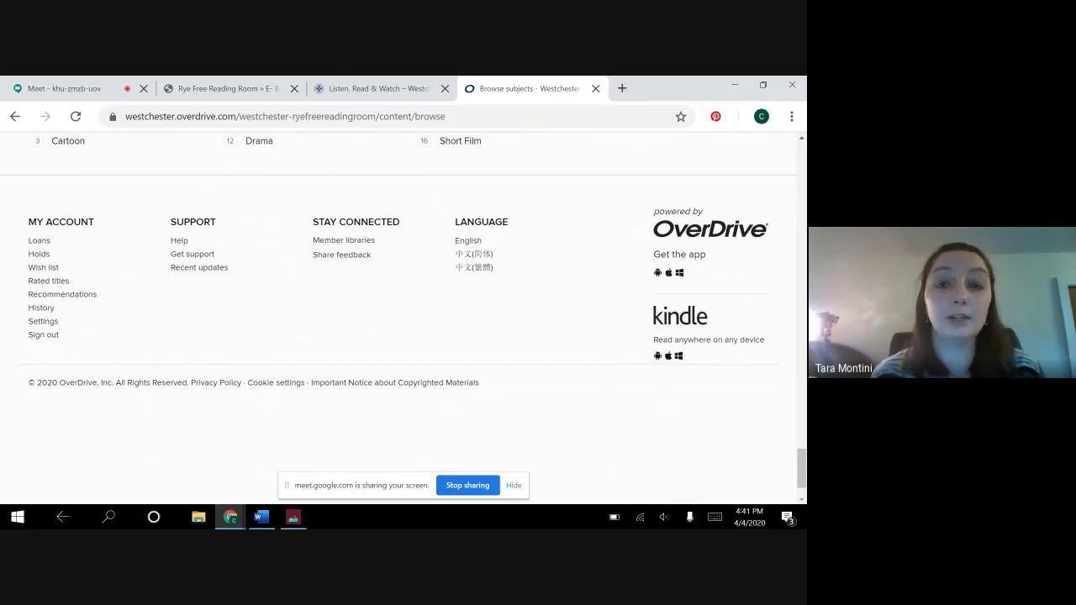
scroll(398, 318, "up", 20)
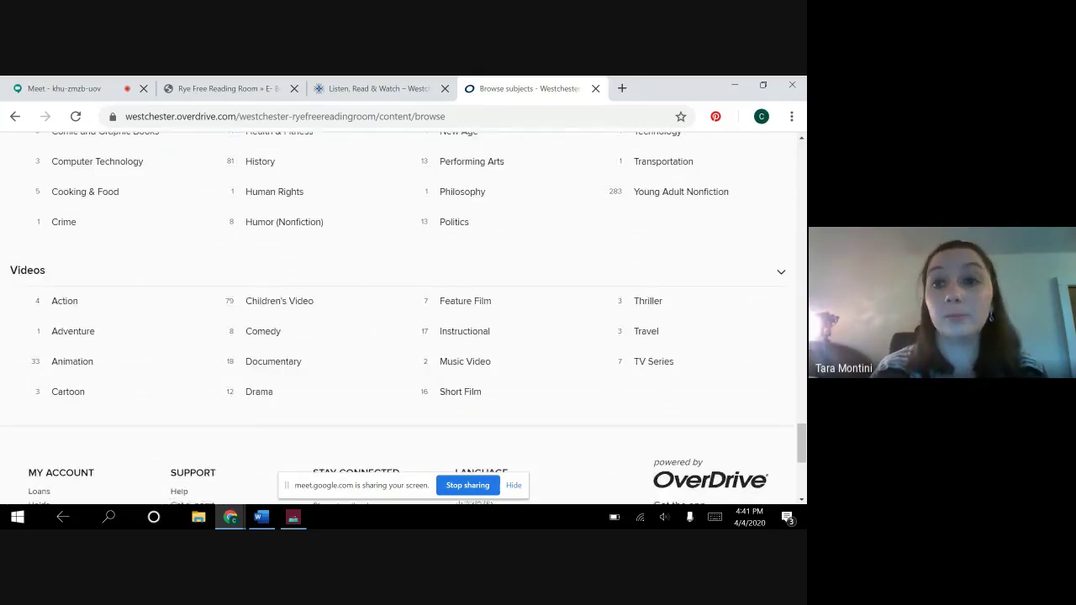